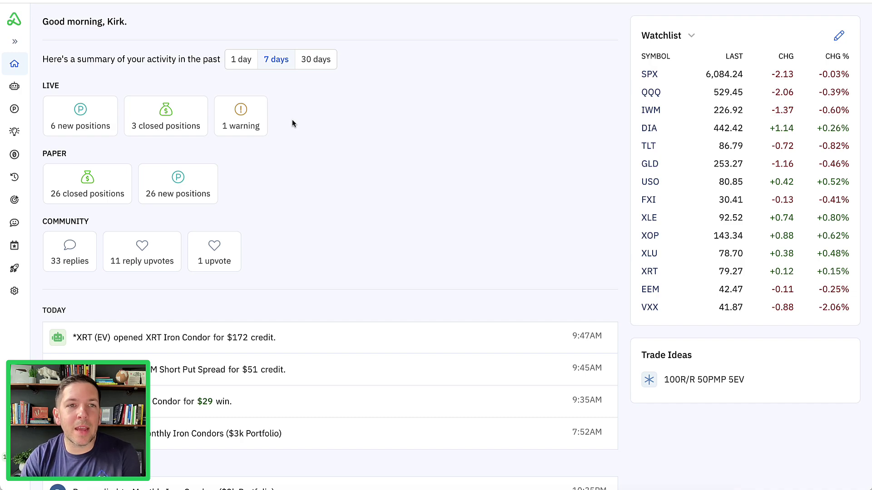
Filter the activity feed to new live positions and open the XRT Iron Condor's position details at its trades.
click(75, 124)
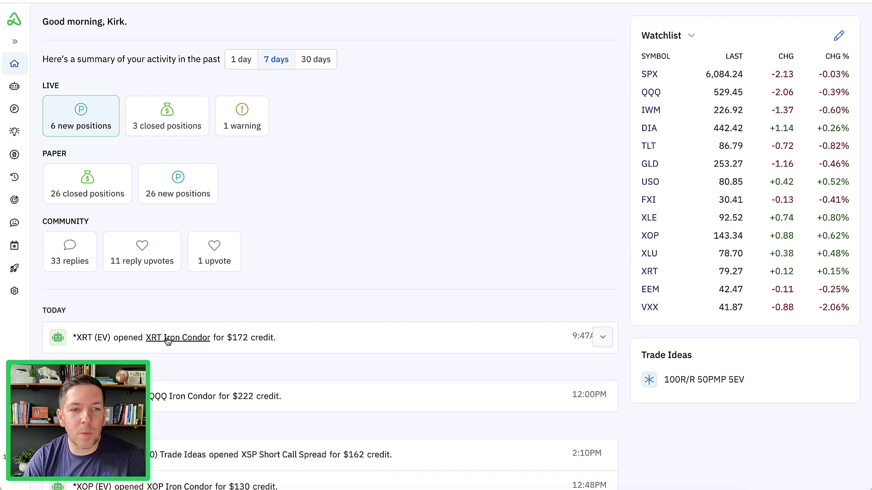
click(169, 338)
scroll(683, 209, down, 8)
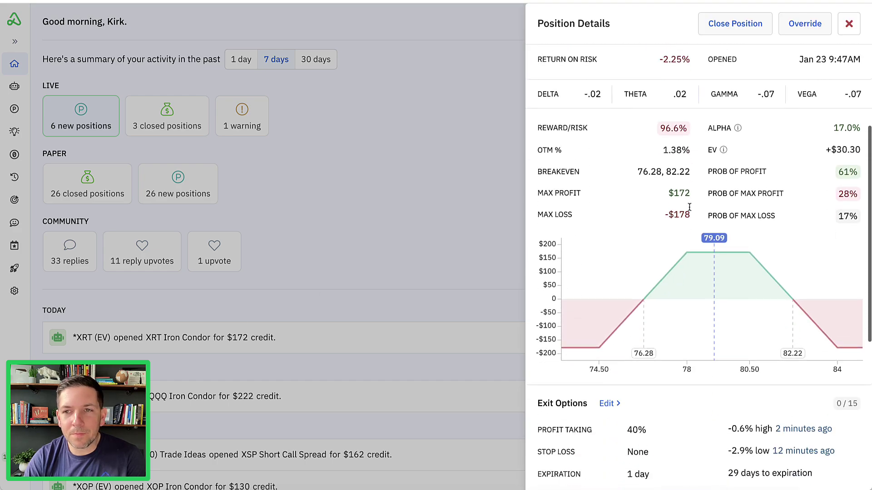
scroll(691, 219, up, 3)
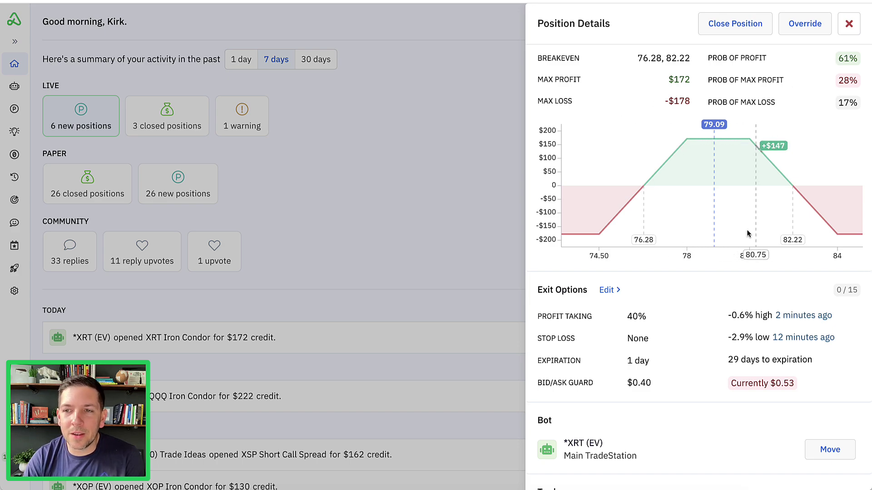
scroll(708, 229, down, 4)
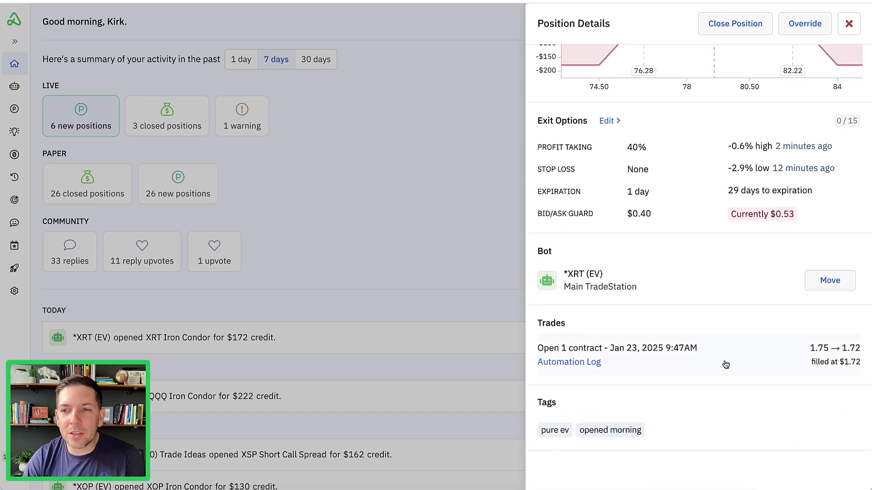
Examine the SmartPricing mode, bid/ask and order price sequence of the XRT opening trade, and close its trade and position details.
click(734, 359)
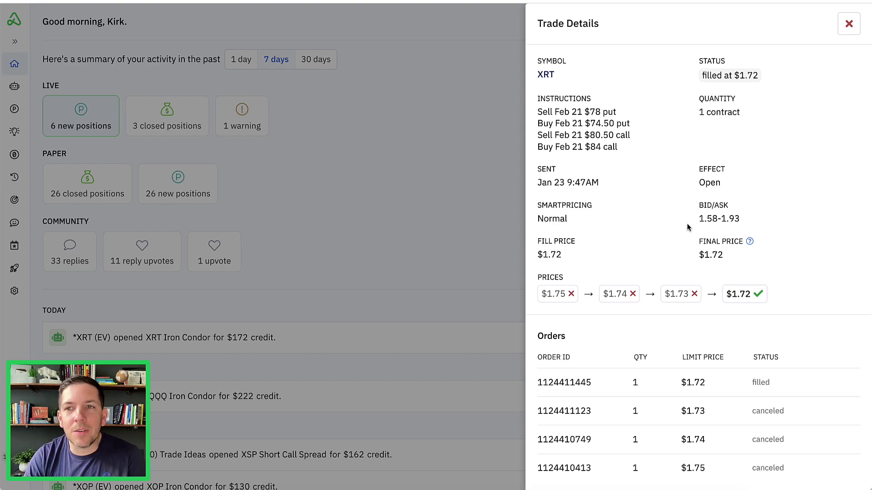
scroll(687, 227, down, 1)
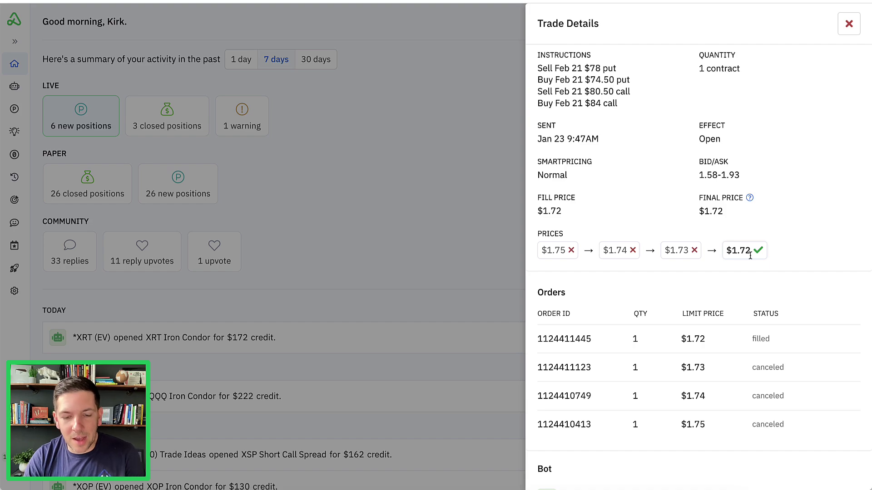
drag(756, 265, 763, 263)
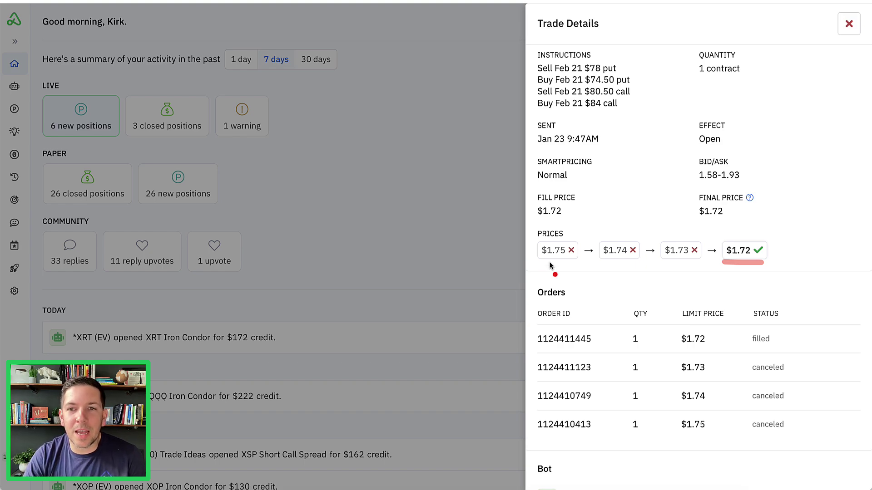
mouse_move(538, 261)
mouse_down()
mouse_move(555, 264)
mouse_move(583, 245)
mouse_move(529, 240)
mouse_move(543, 265)
mouse_up()
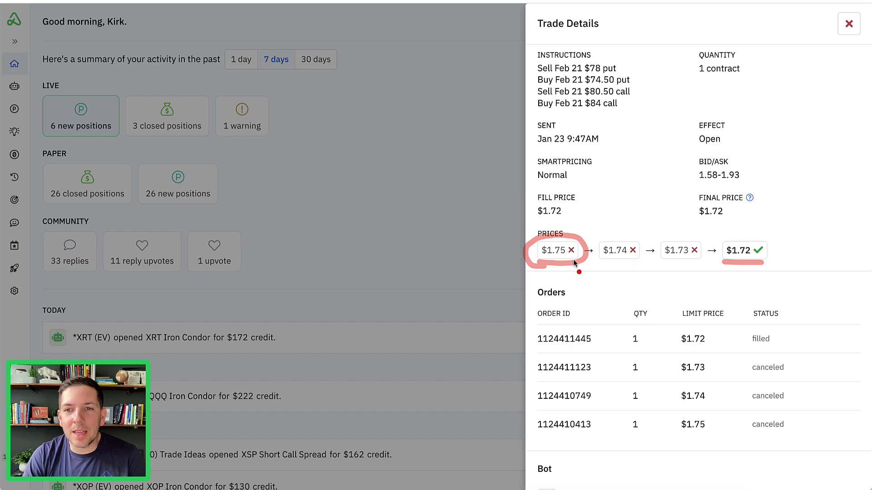
drag(574, 263, 624, 266)
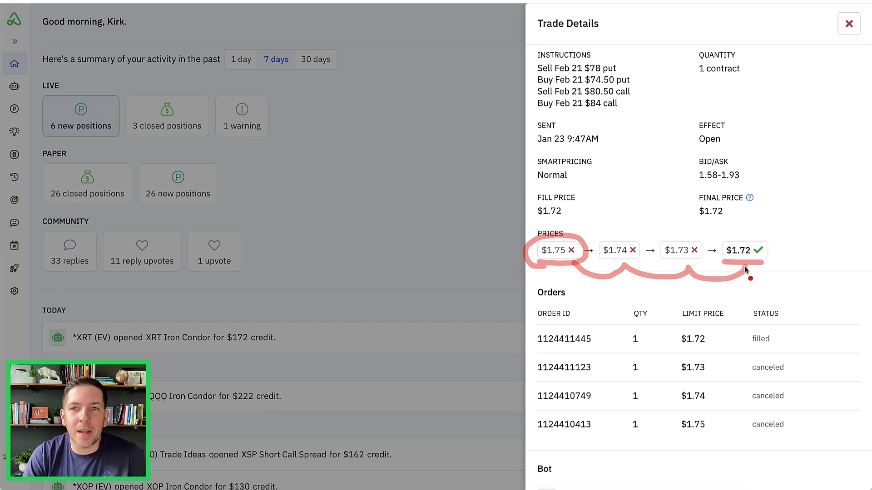
drag(533, 185, 579, 186)
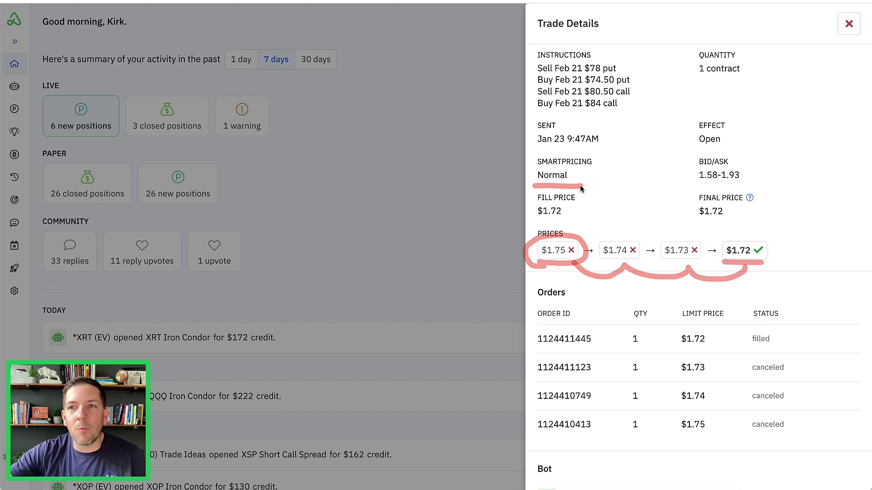
drag(717, 182, 736, 184)
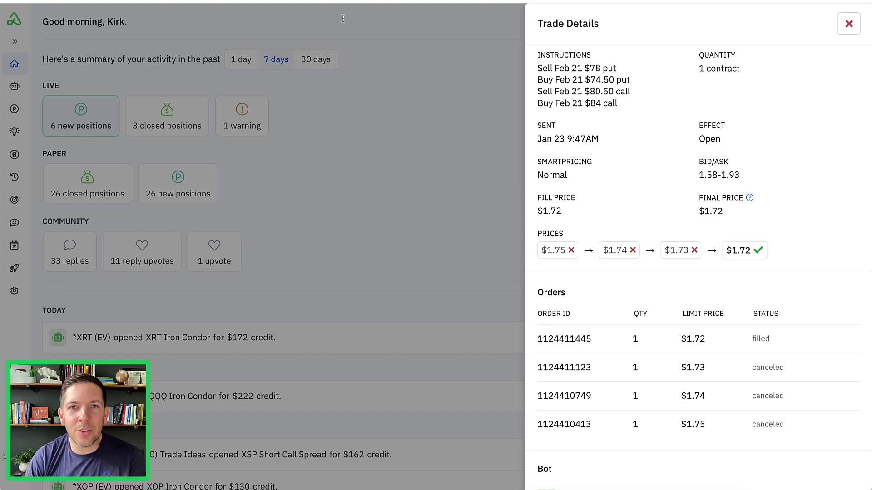
click(849, 23)
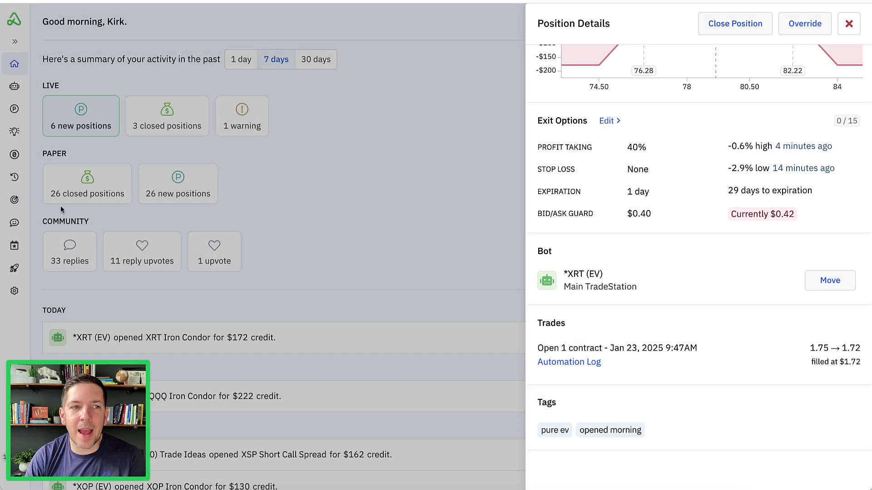
click(23, 219)
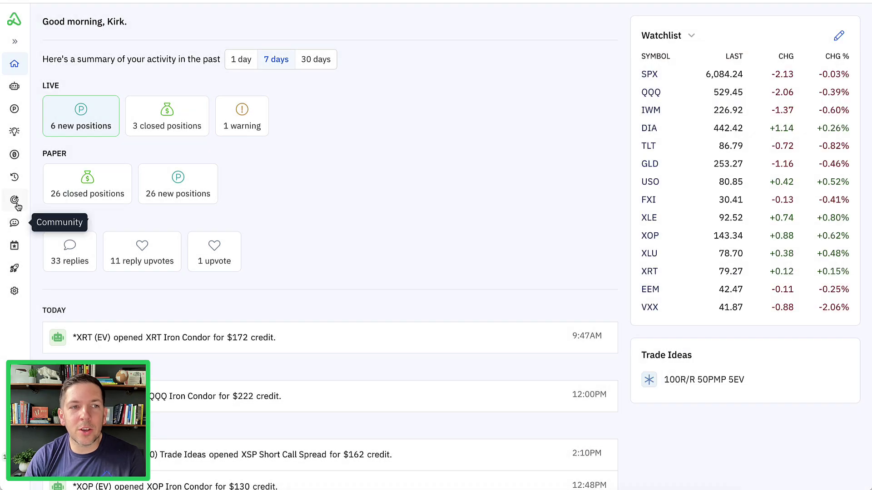
Open the Screener and filter the symbols to ETFs with a liquidity rating of at least four bars.
click(16, 202)
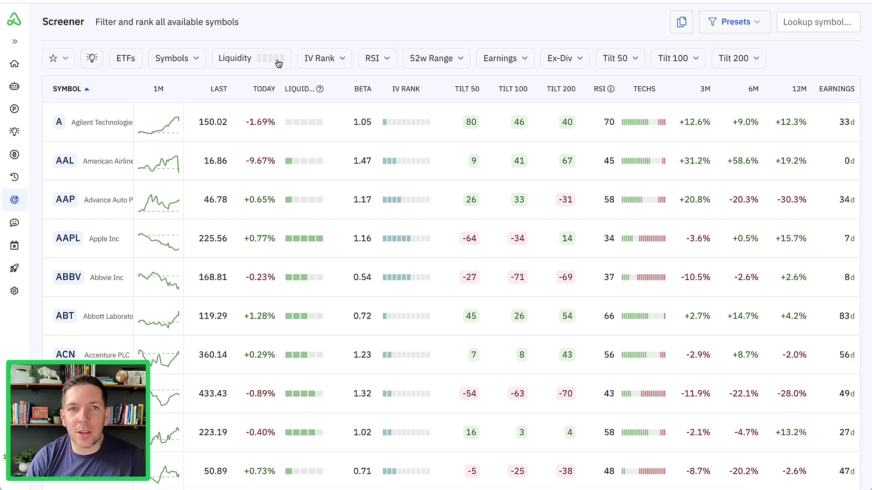
click(277, 62)
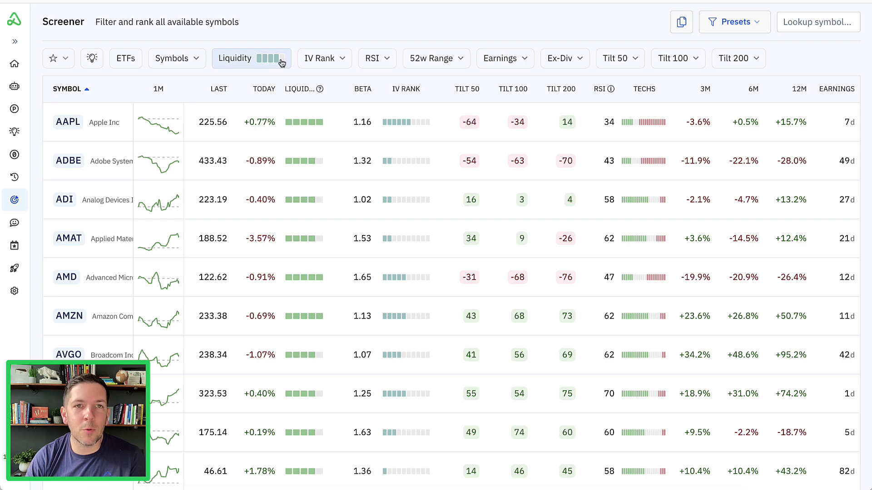
click(282, 62)
click(271, 63)
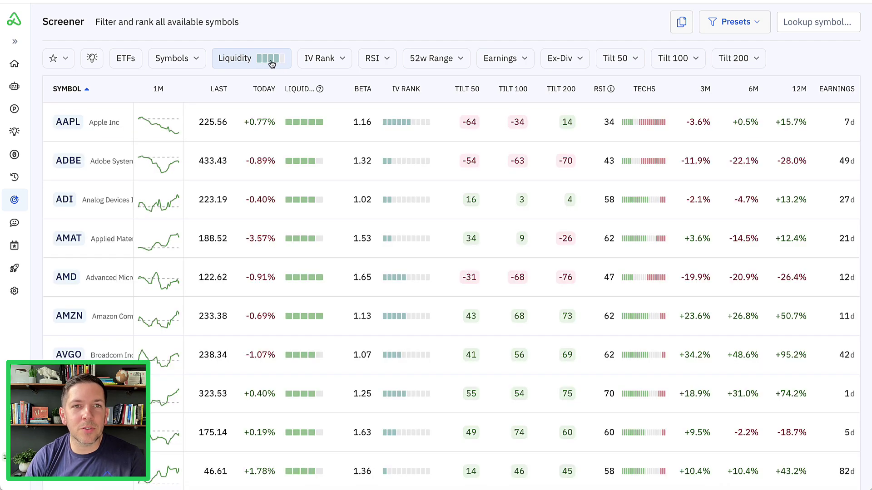
click(130, 62)
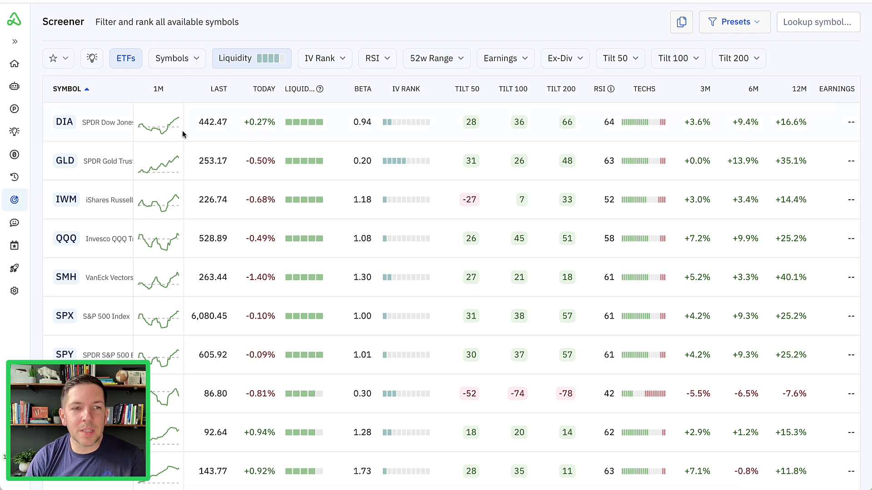
Examine the options liquidity stats of SPY, including ranking, bid/ask spread and slippage, and close its details.
click(120, 358)
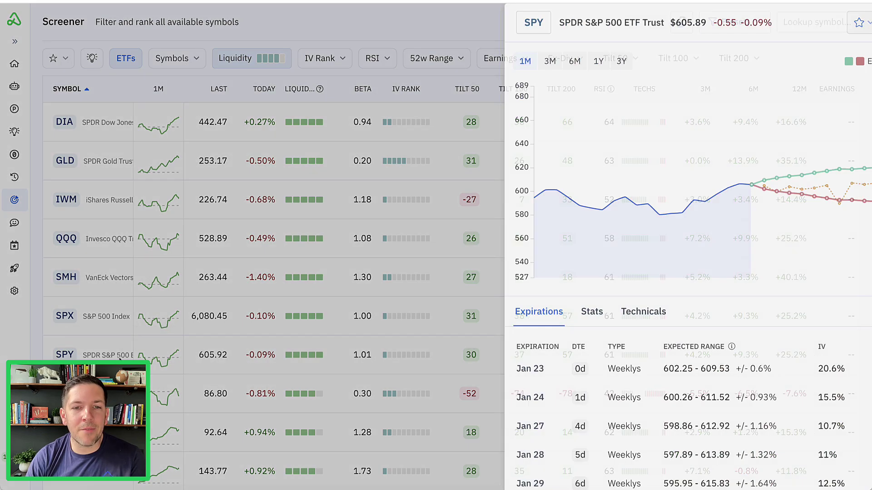
click(468, 316)
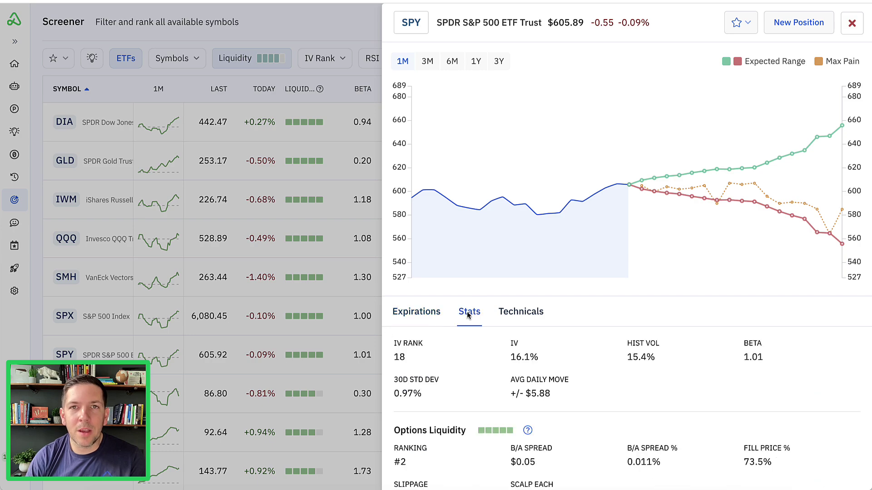
scroll(469, 316, down, 3)
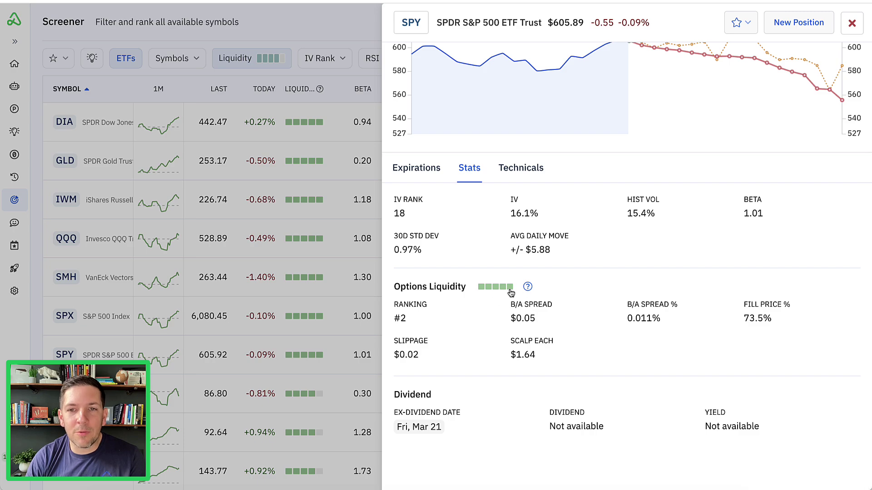
mouse_move(527, 288)
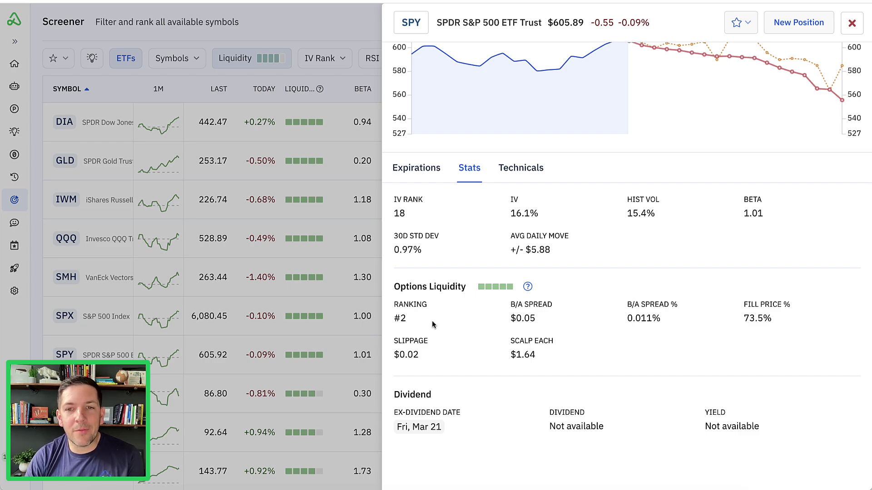
double_click(516, 320)
click(512, 322)
double_click(403, 356)
click(428, 357)
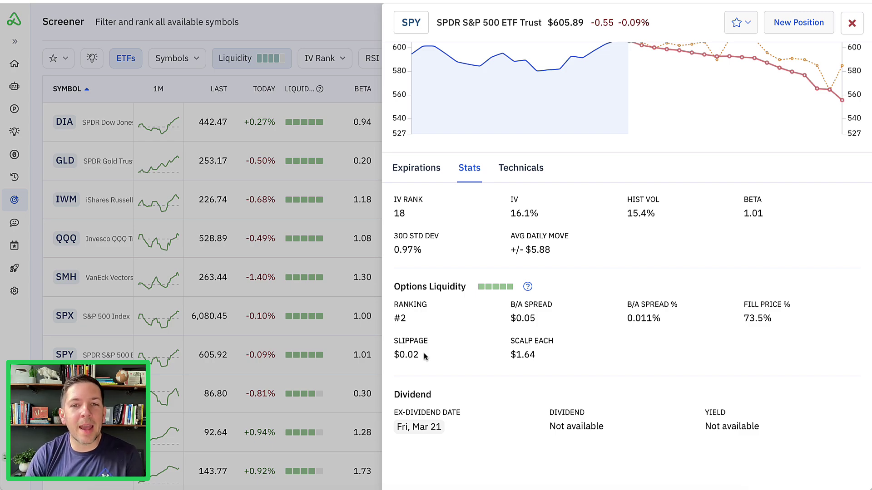
click(851, 23)
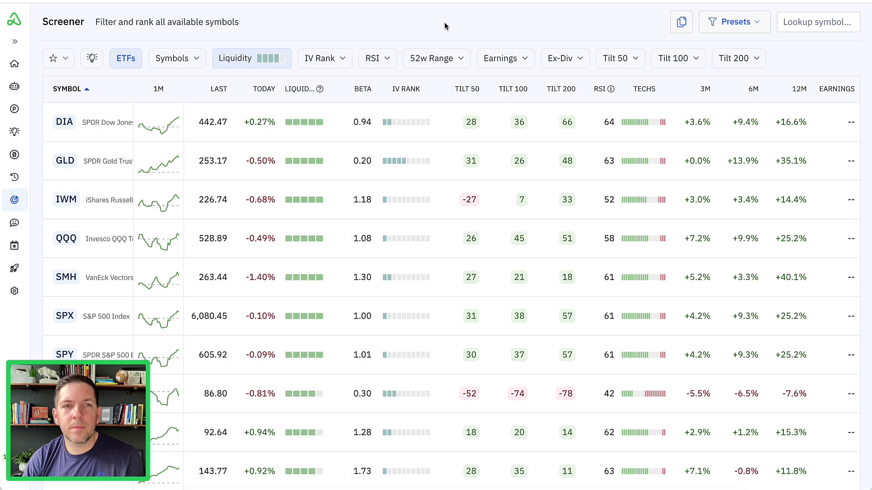
Lower the screener's liquidity filter to one bar and remove the ETFs filter.
click(259, 59)
click(136, 62)
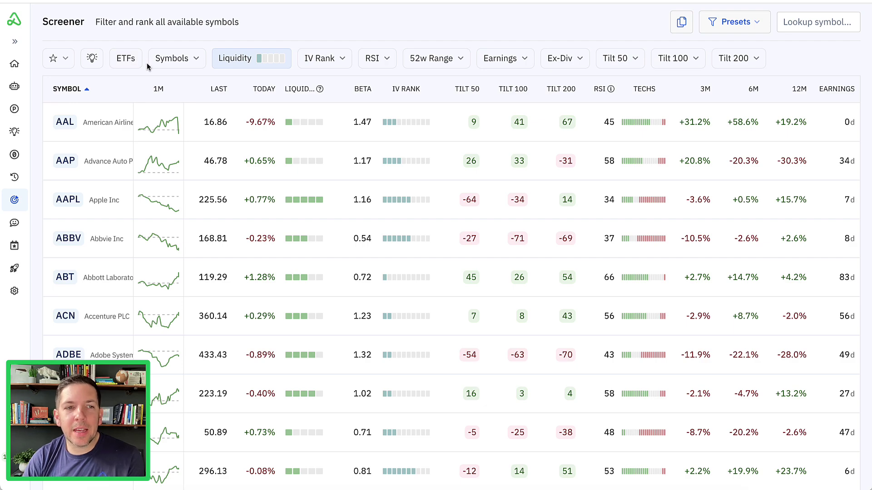
Find Aflac Inc (AFL) in the screener list and open its stats at the options liquidity section.
scroll(139, 195, down, 3)
scroll(139, 194, down, 2)
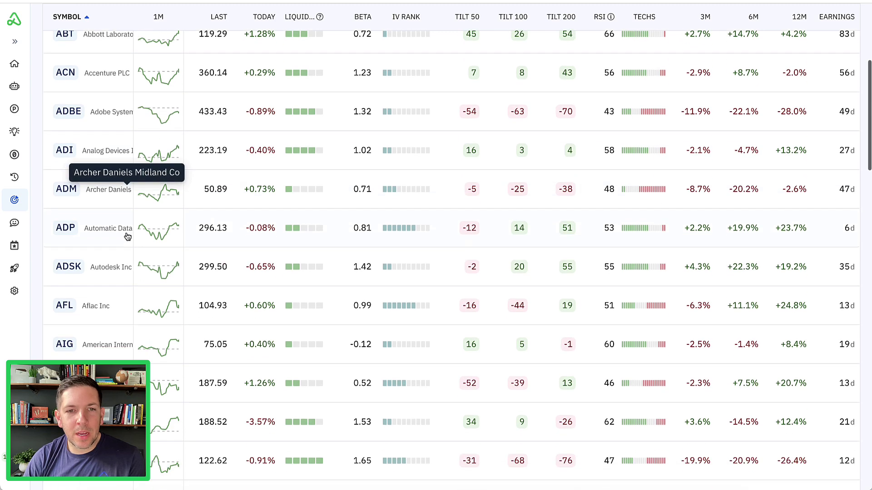
scroll(128, 236, down, 1)
click(100, 298)
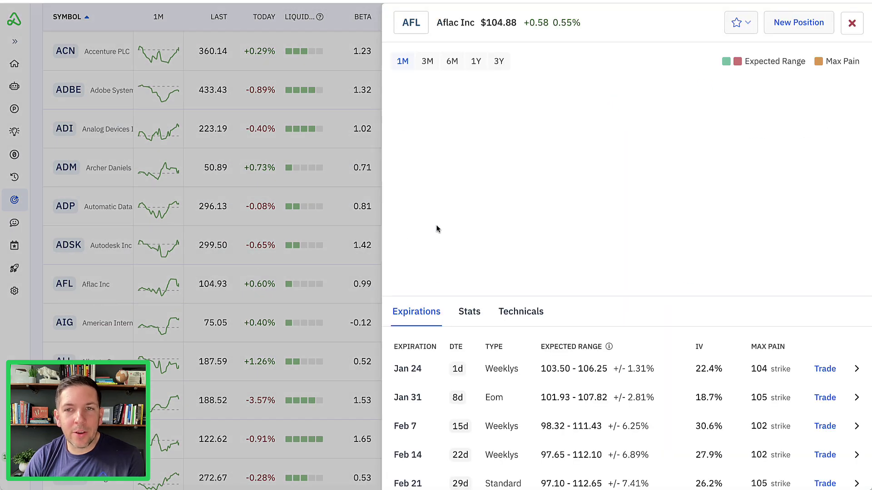
click(469, 311)
scroll(588, 305, down, 2)
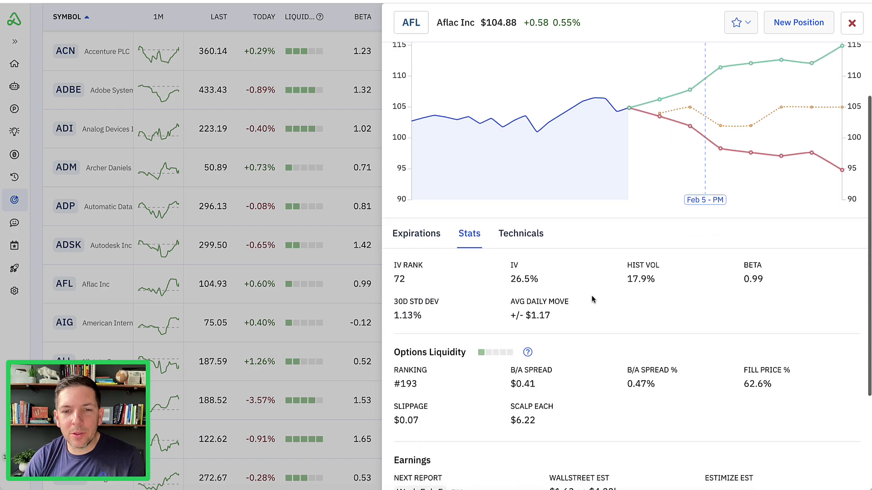
scroll(593, 275, down, 2)
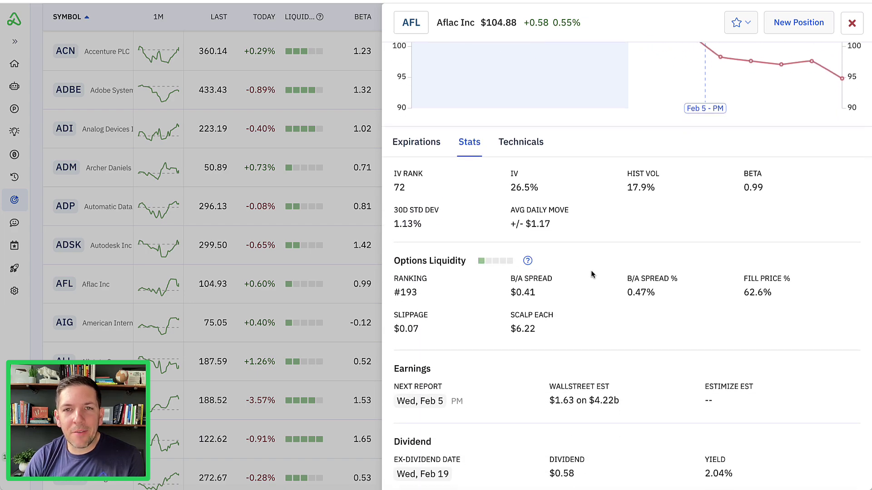
scroll(591, 270, down, 1)
Examine AFL's liquidity ranking, bid/ask spread and slippage, and close the symbol details.
double_click(410, 283)
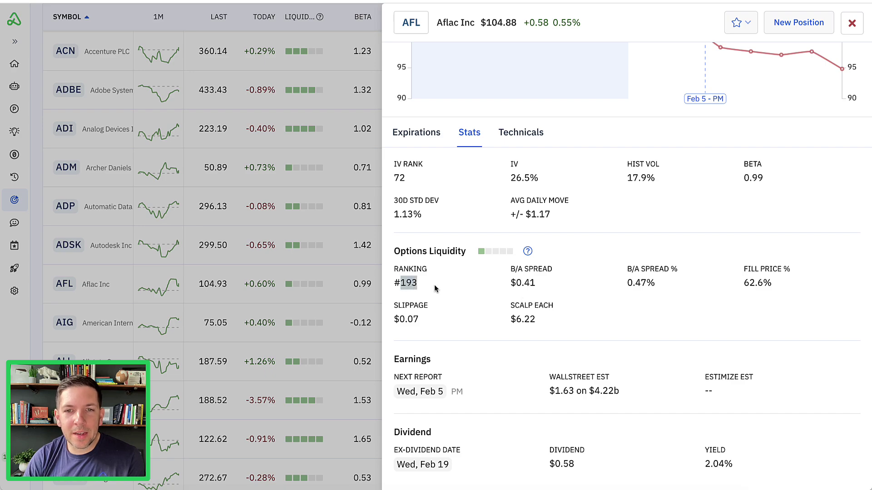
drag(515, 284, 545, 288)
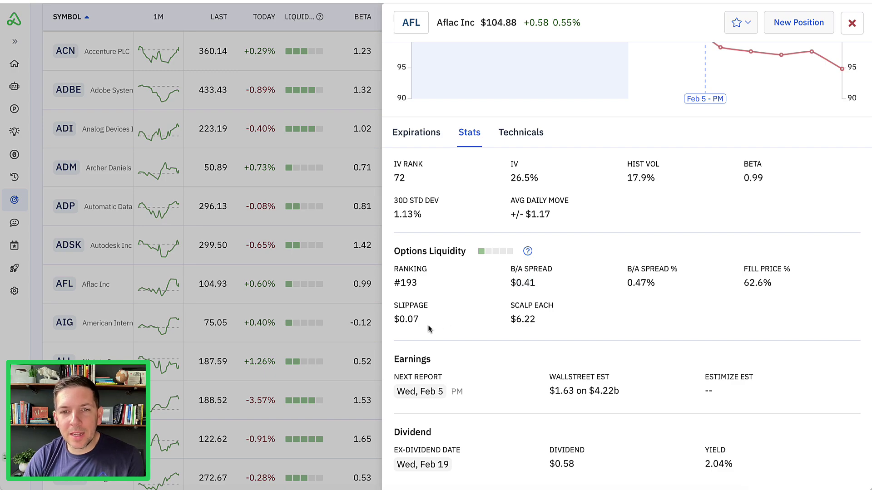
drag(419, 318, 398, 320)
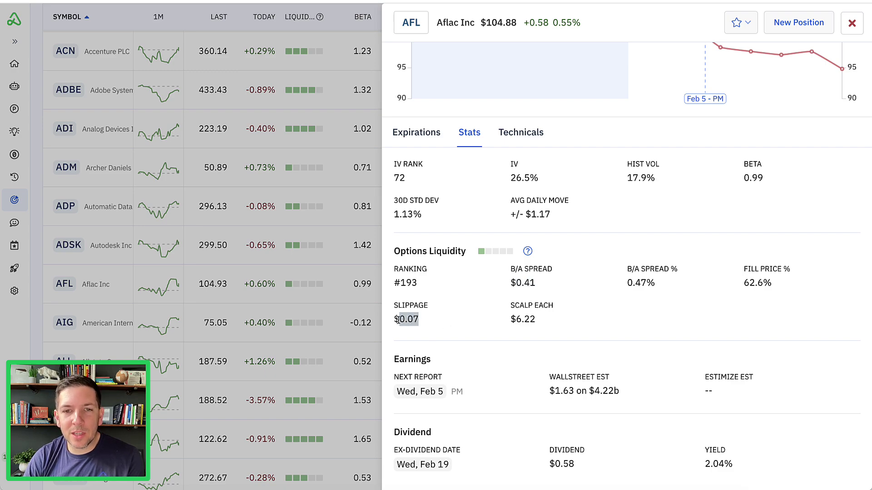
click(430, 322)
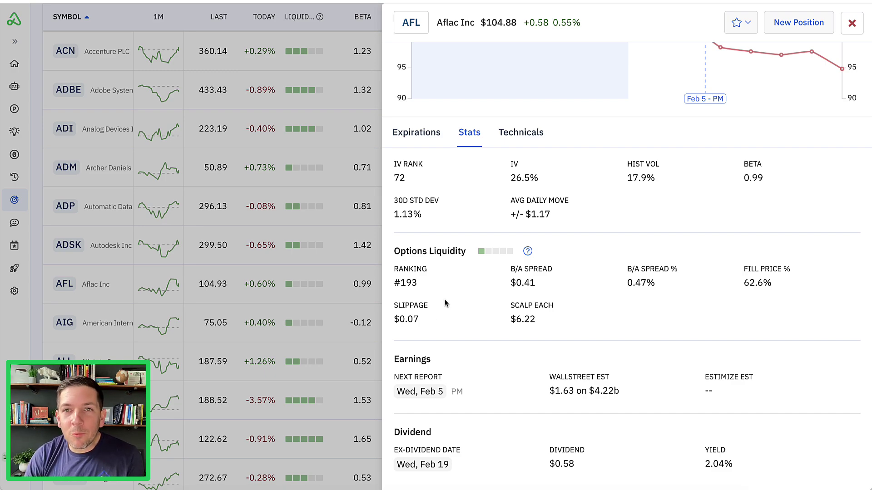
click(851, 23)
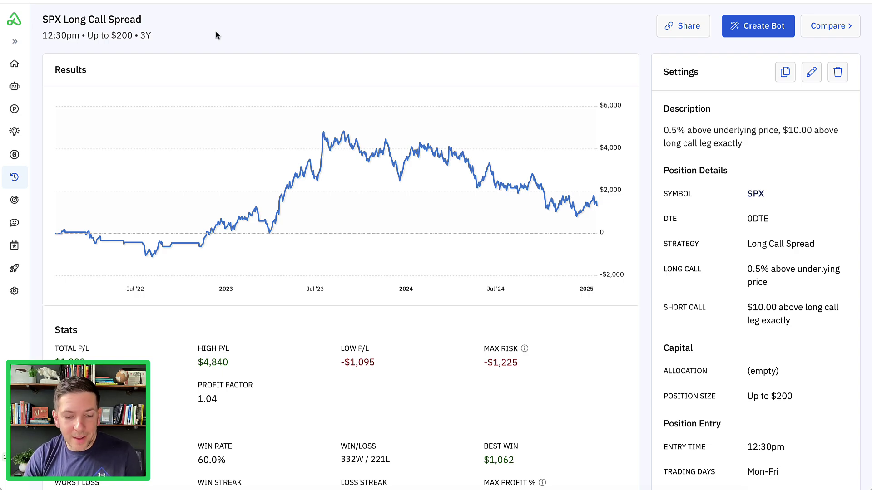
Examine the SPX Long Call Spread backtest's stats, averages and settings, including its entry filters and exit options.
mouse_move(103, 335)
mouse_down()
mouse_move(66, 329)
mouse_move(42, 359)
mouse_move(105, 332)
mouse_up()
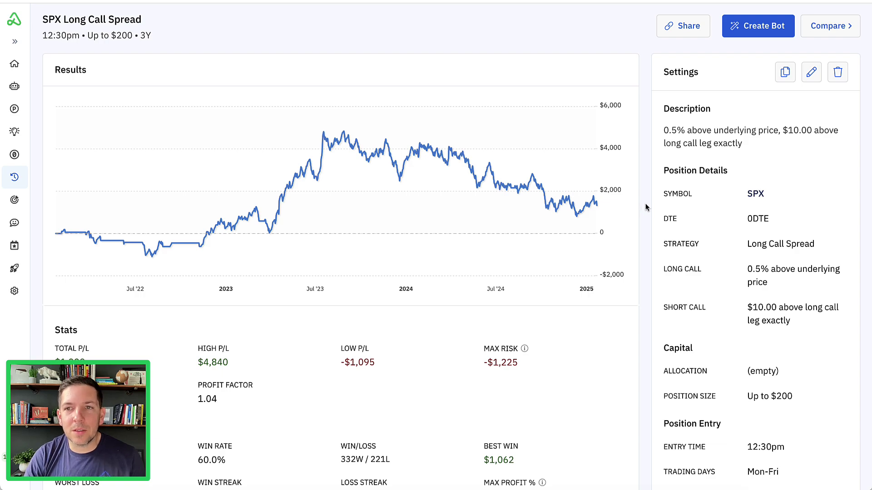
scroll(647, 208, down, 2)
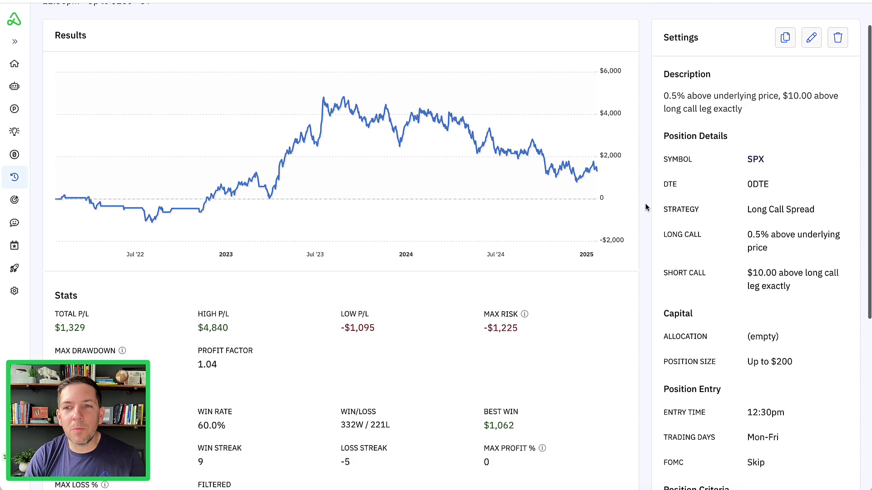
scroll(646, 207, down, 5)
scroll(682, 213, down, 3)
scroll(715, 212, up, 2)
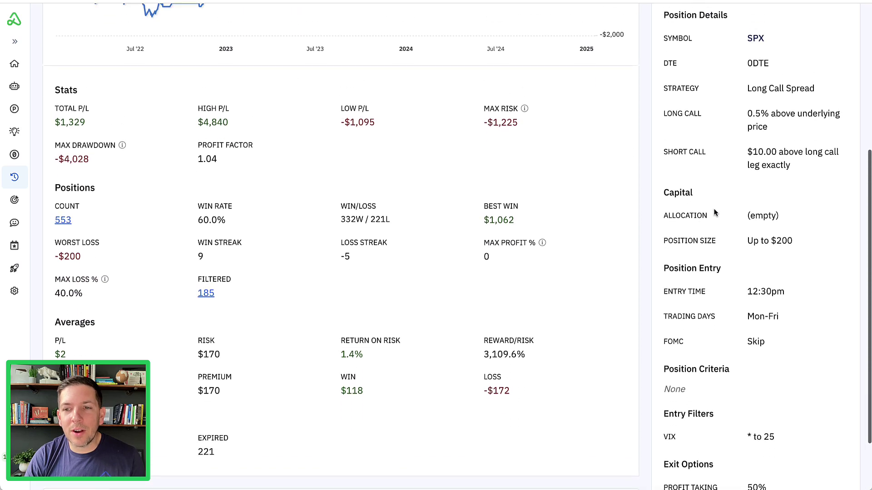
scroll(737, 170, down, 3)
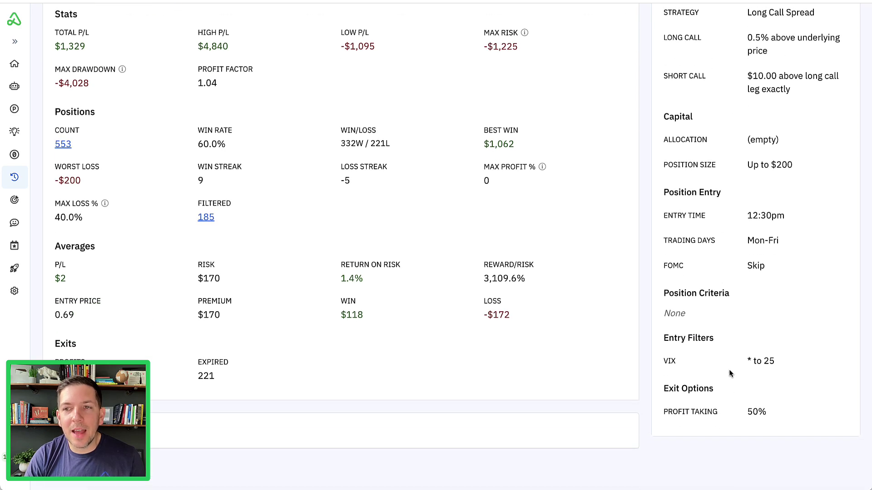
scroll(729, 369, up, 10)
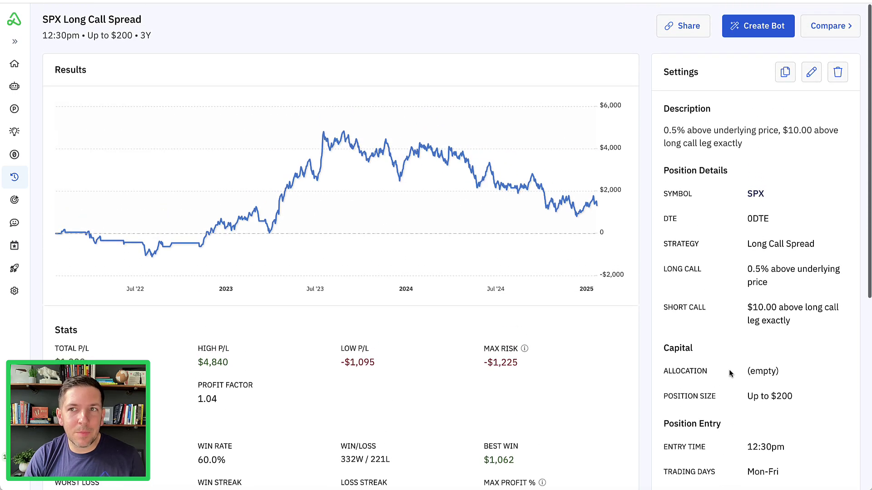
Examine the slippage options for opening and closing trades in the backtest's editable settings, and close them without changes.
click(810, 74)
scroll(645, 220, down, 2)
scroll(645, 220, down, 4)
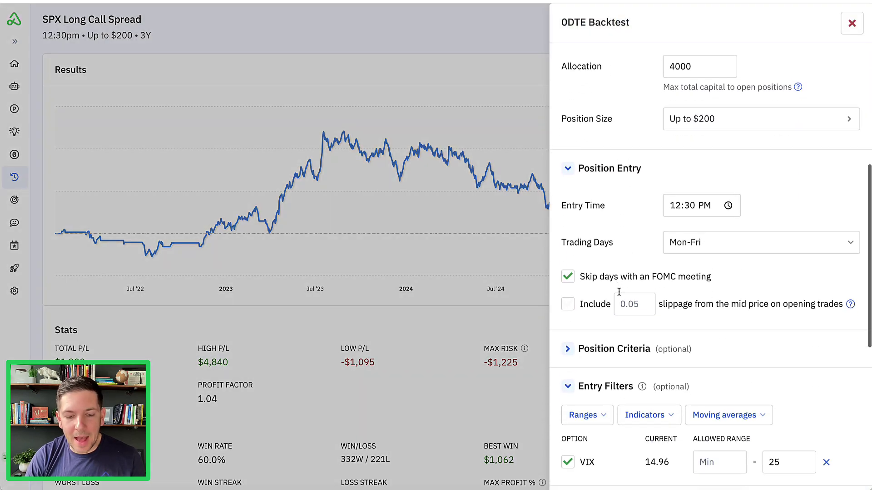
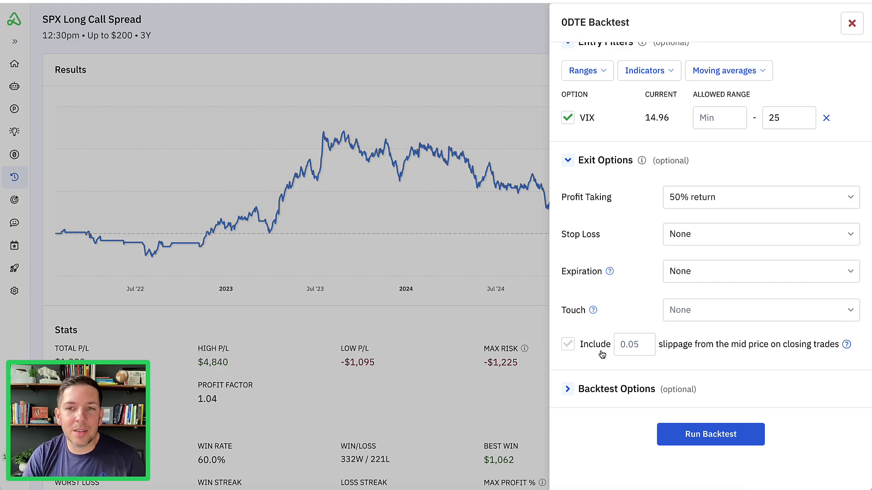
scroll(599, 352, up, 7)
scroll(601, 353, up, 3)
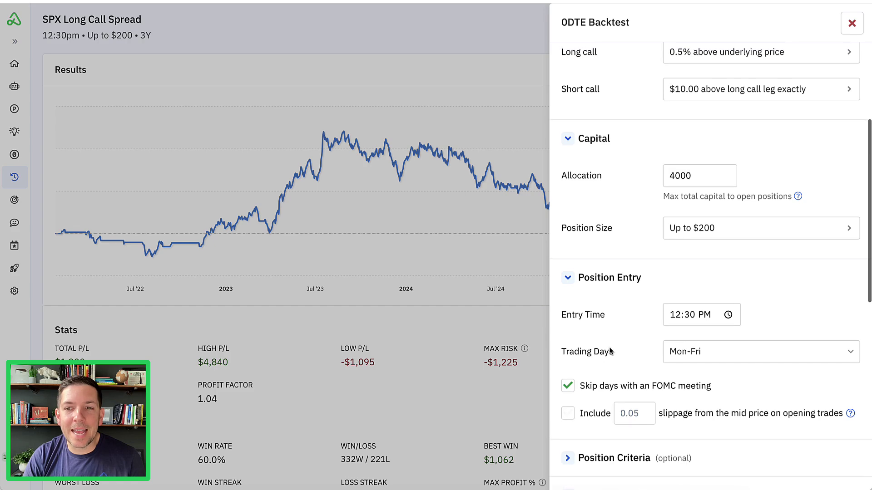
scroll(606, 351, down, 2)
click(851, 24)
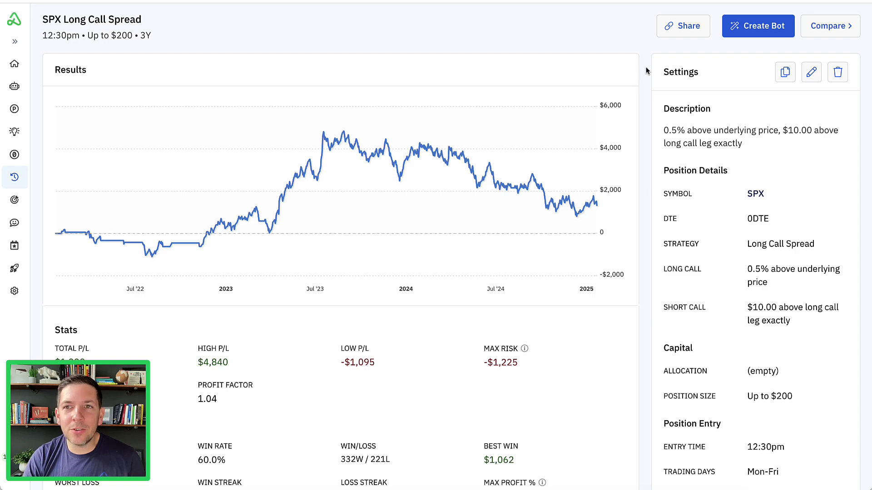
Open the SPX Long Call Spread backtest in the comparison view and start a variation of it.
click(823, 32)
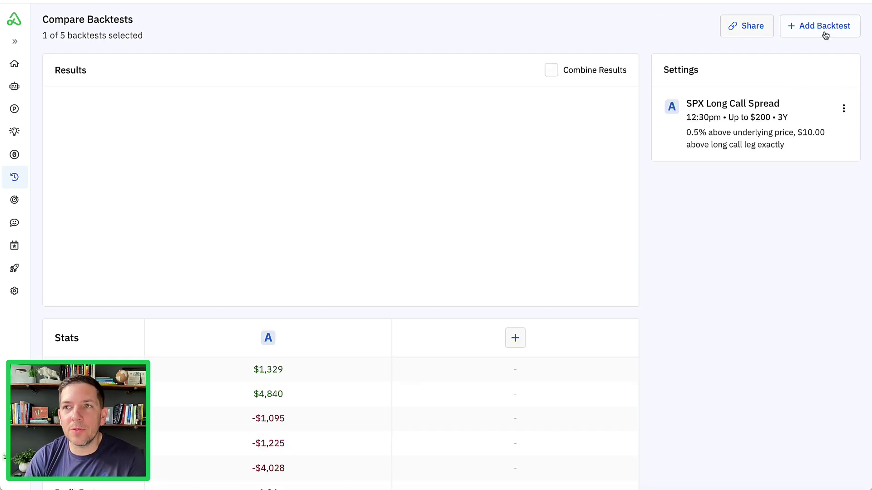
click(843, 112)
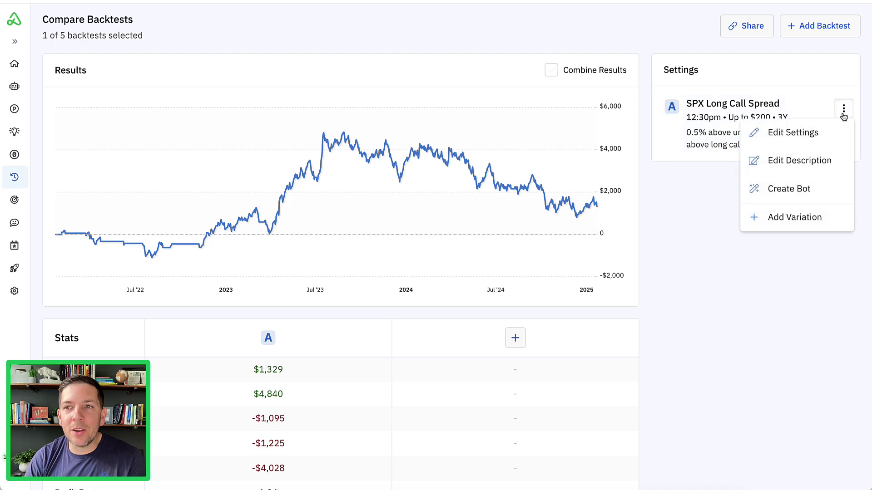
click(795, 218)
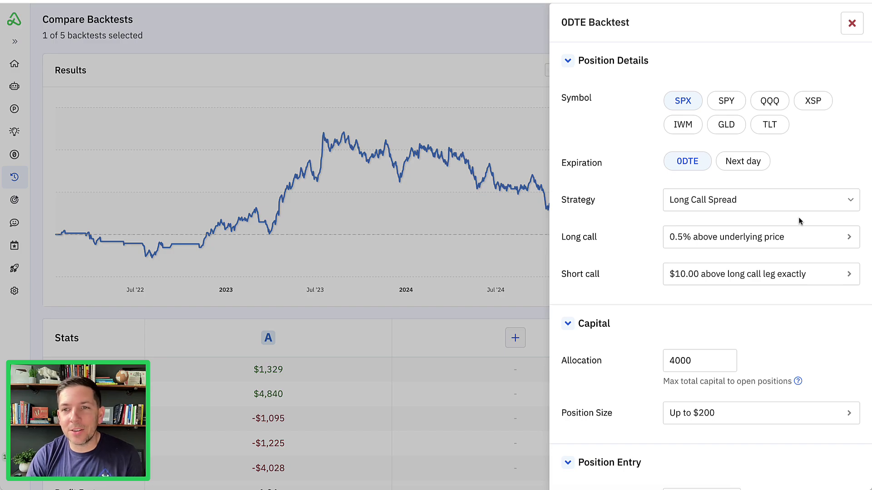
Include 0.05 slippage from the mid price on opening and closing trades in the Long Call Spread variation and run its backtest.
scroll(650, 209, down, 4)
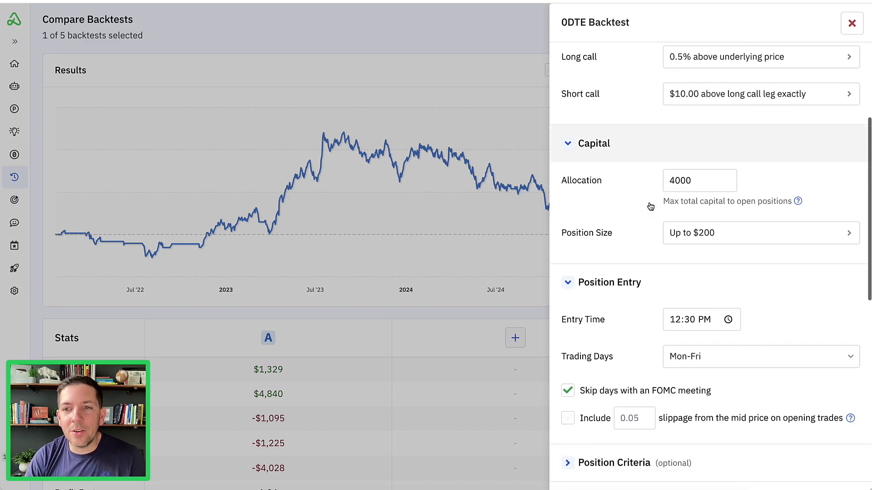
scroll(650, 207, down, 2)
scroll(650, 207, down, 3)
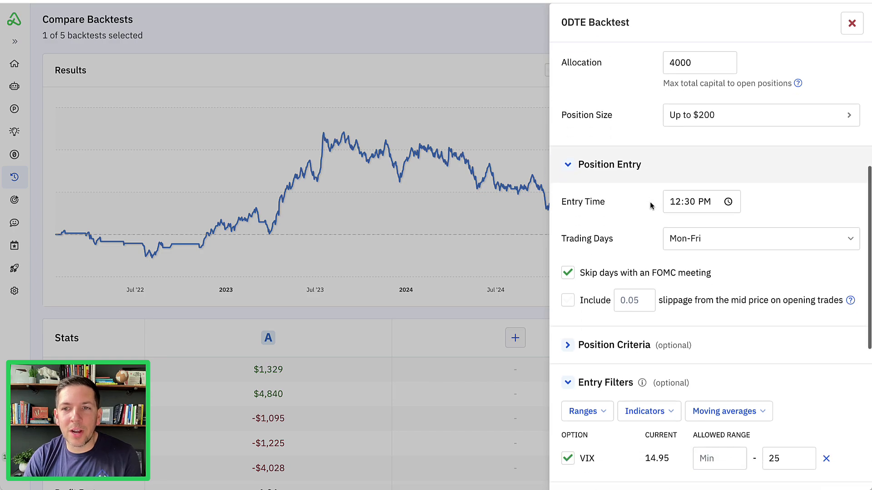
click(568, 238)
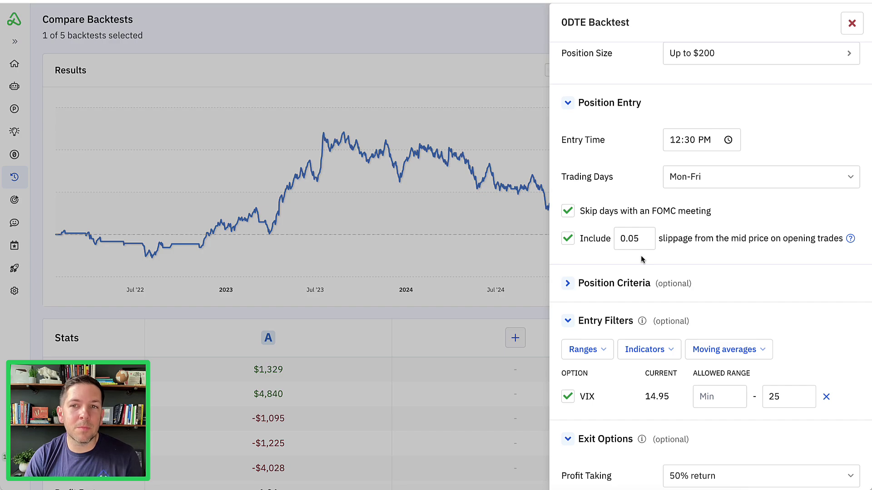
scroll(642, 259, down, 6)
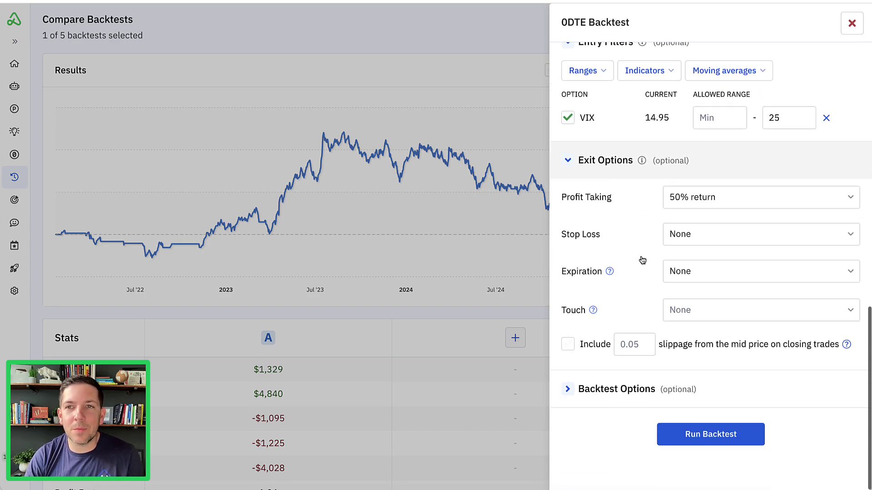
click(568, 344)
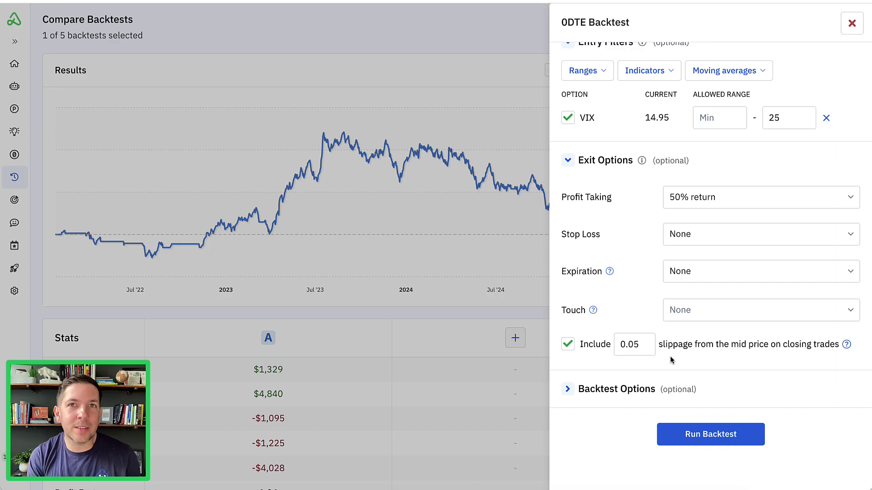
click(695, 438)
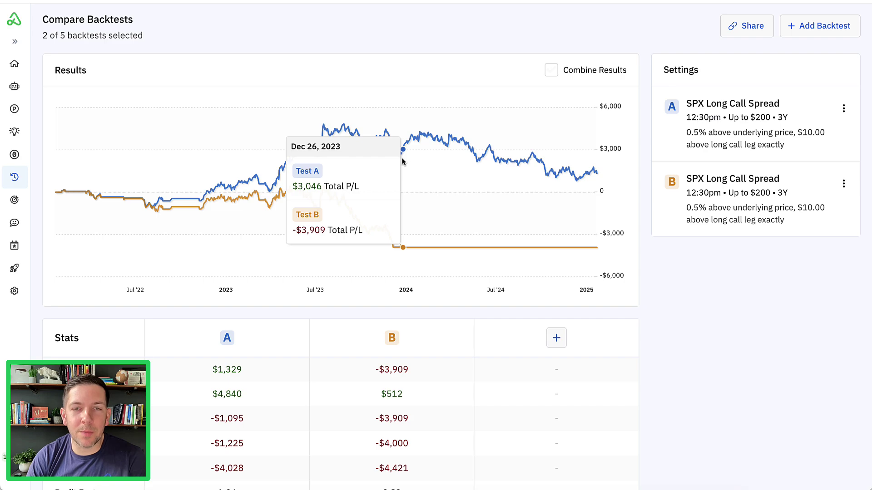
Switch to the SPX Iron Butterfly backtest, open it in the comparison view and start a variation of it.
click(729, 25)
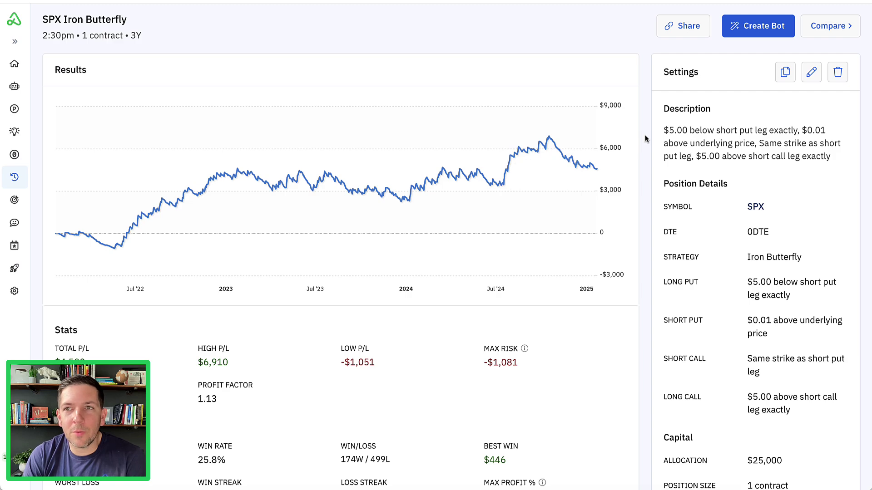
click(823, 30)
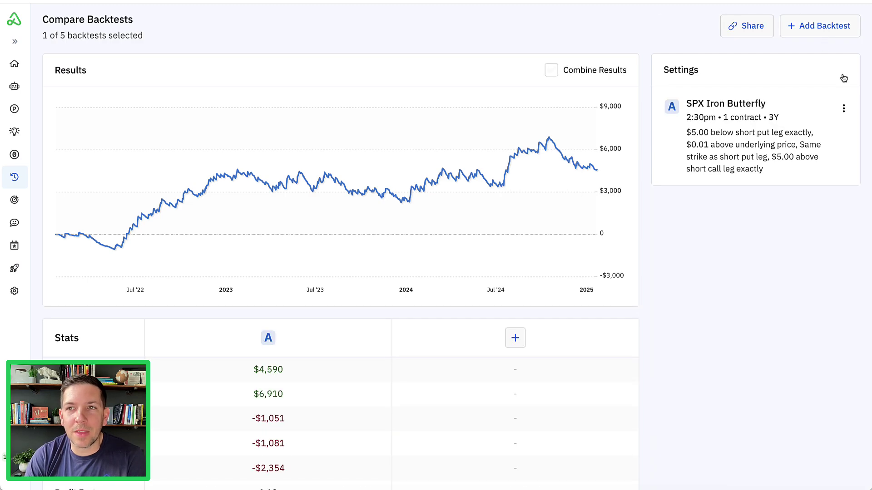
click(846, 114)
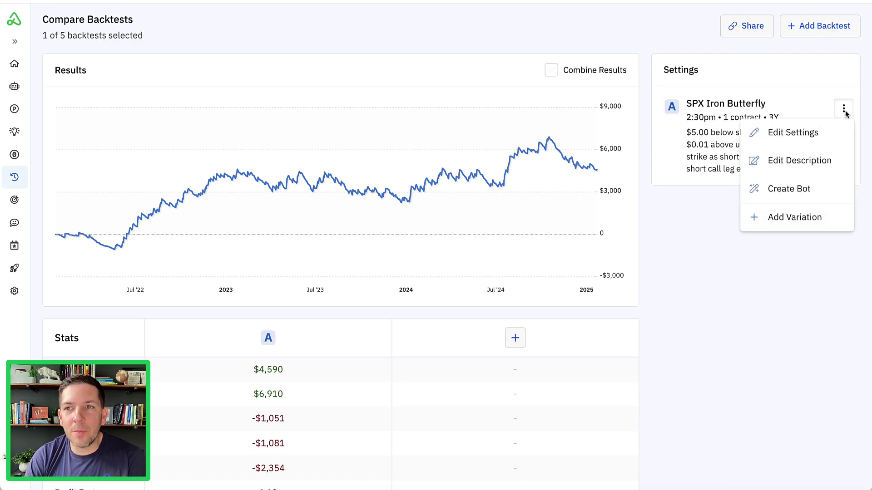
click(795, 217)
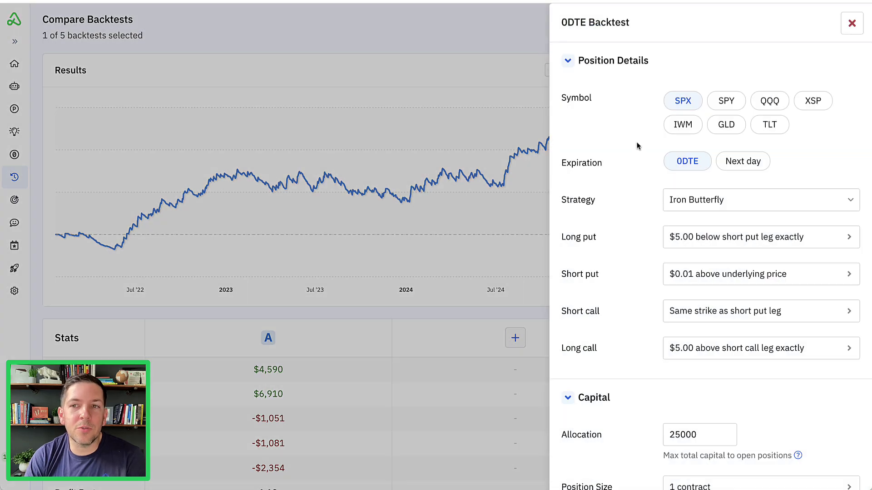
Include 0.05 slippage from the mid price on opening trades in the Iron Butterfly variation.
scroll(640, 142, down, 8)
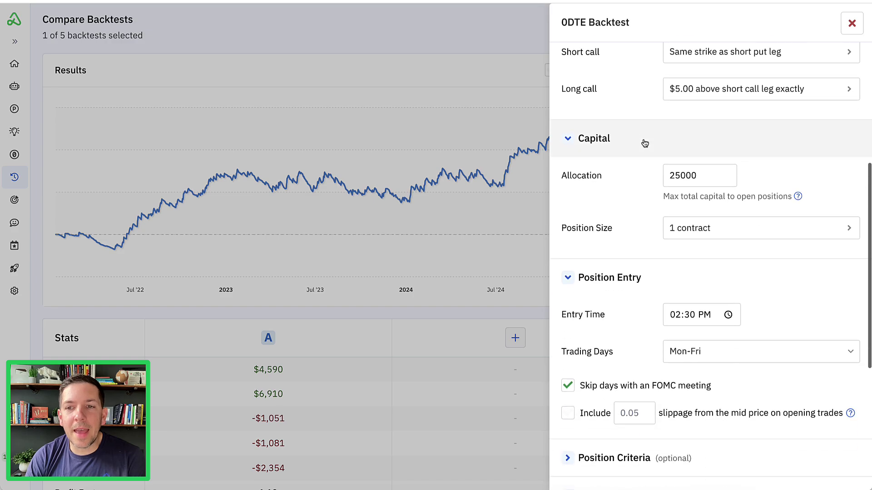
scroll(645, 144, down, 3)
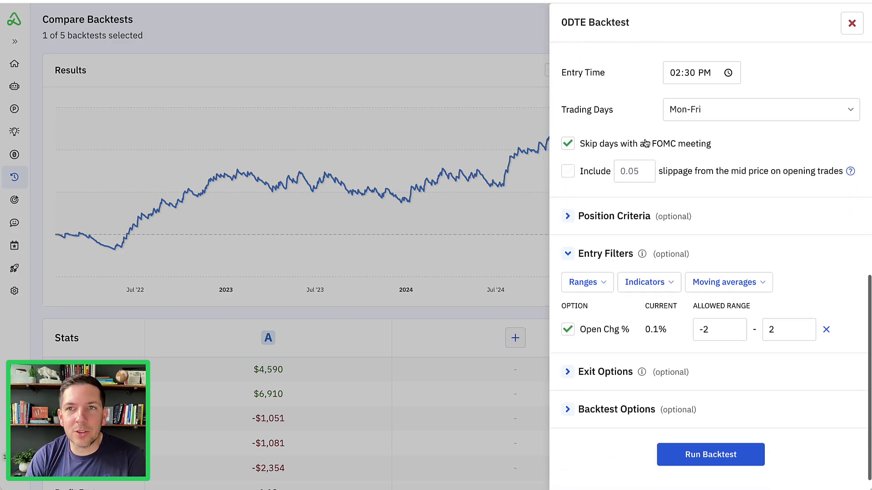
scroll(646, 143, down, 1)
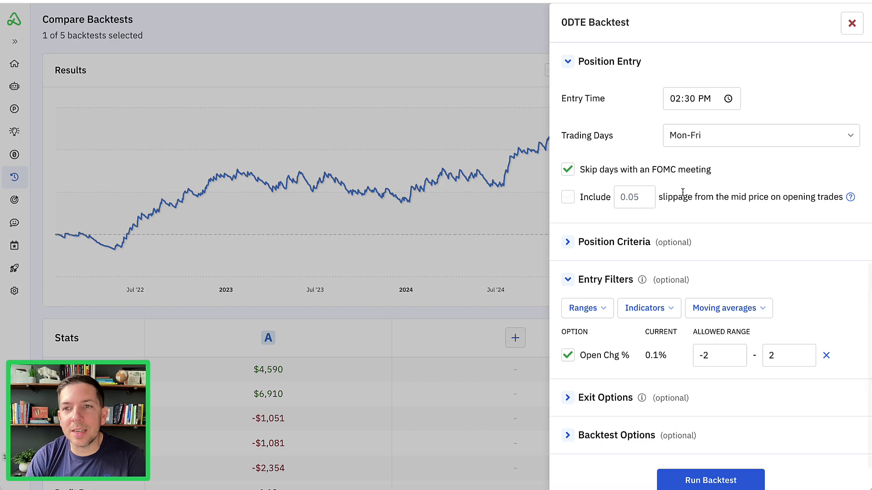
click(567, 197)
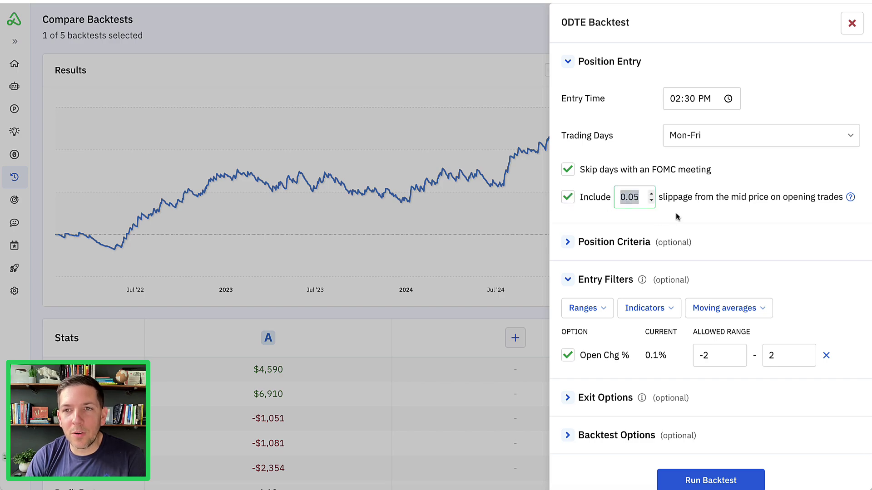
scroll(676, 217, down, 2)
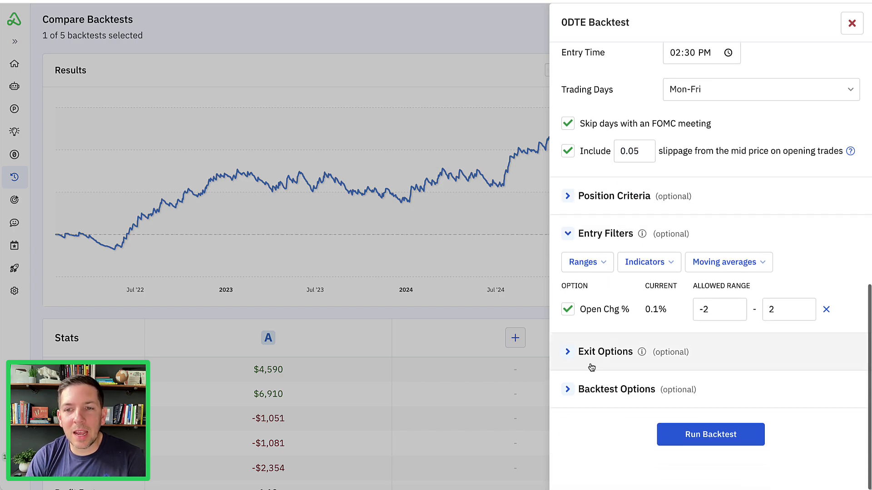
Include 0.05 slippage from the mid price on closing trades in the Iron Butterfly variation and run its backtest.
click(568, 352)
scroll(606, 326, down, 5)
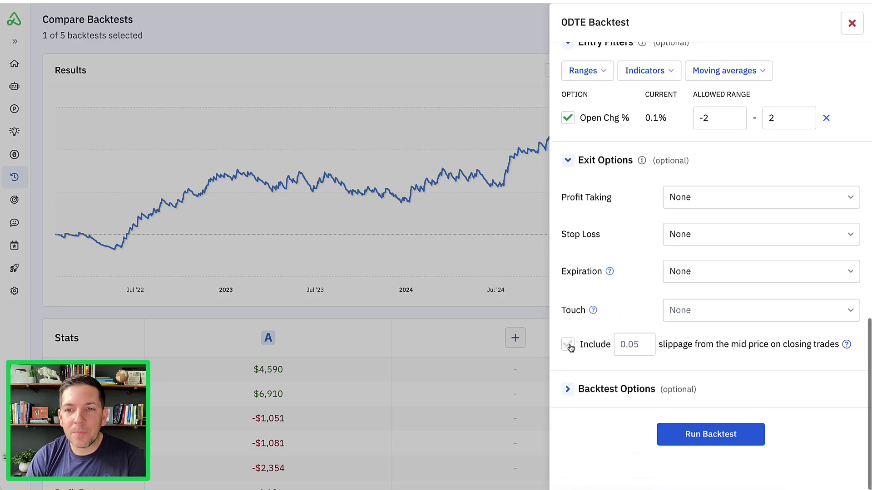
click(568, 345)
double_click(631, 345)
click(686, 364)
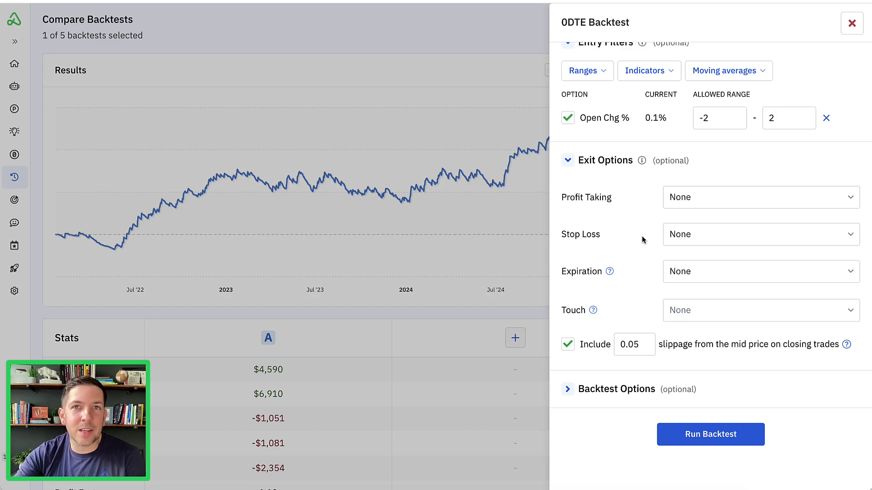
click(708, 435)
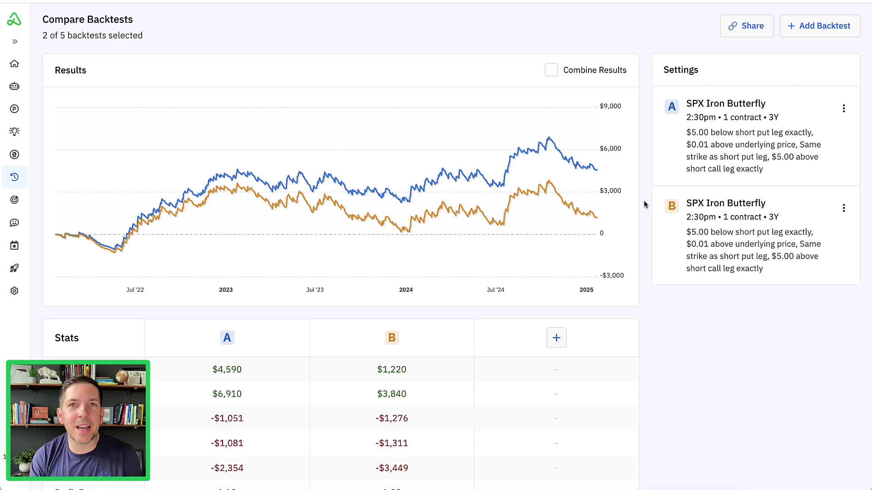
Open the bot creation form for Iron Butterfly test B and examine its trade pricing for opening and closing trades.
click(753, 26)
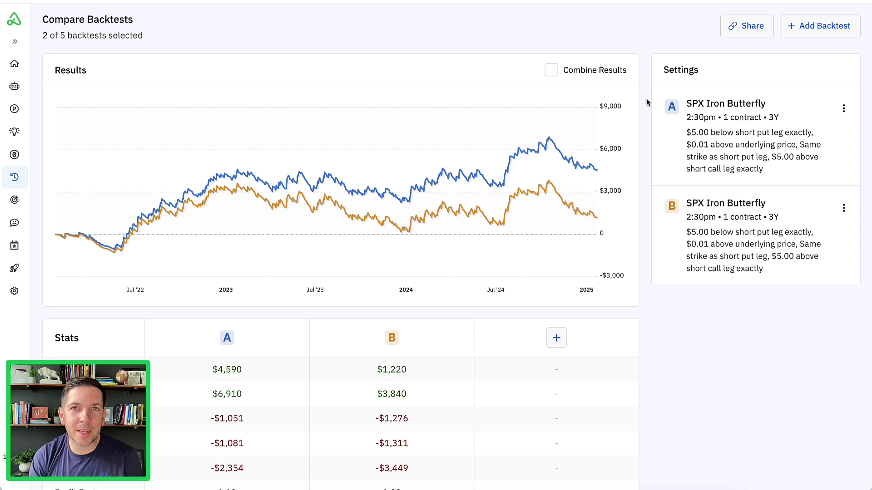
click(842, 210)
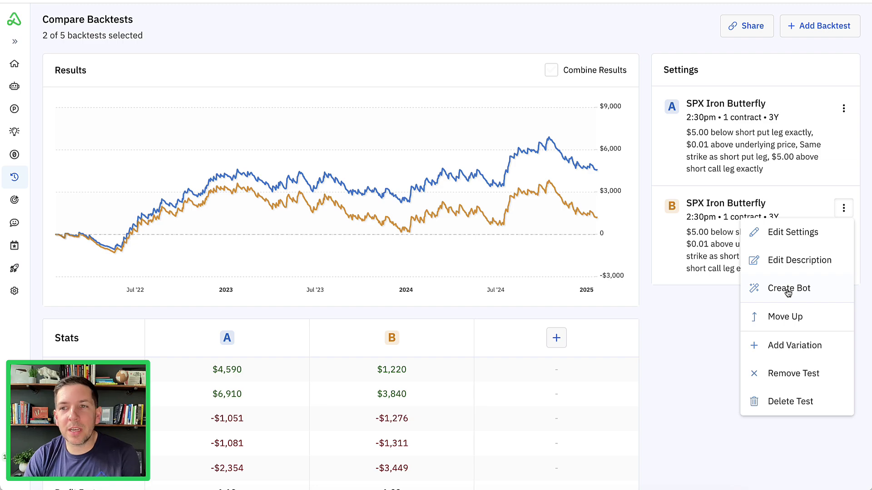
click(773, 290)
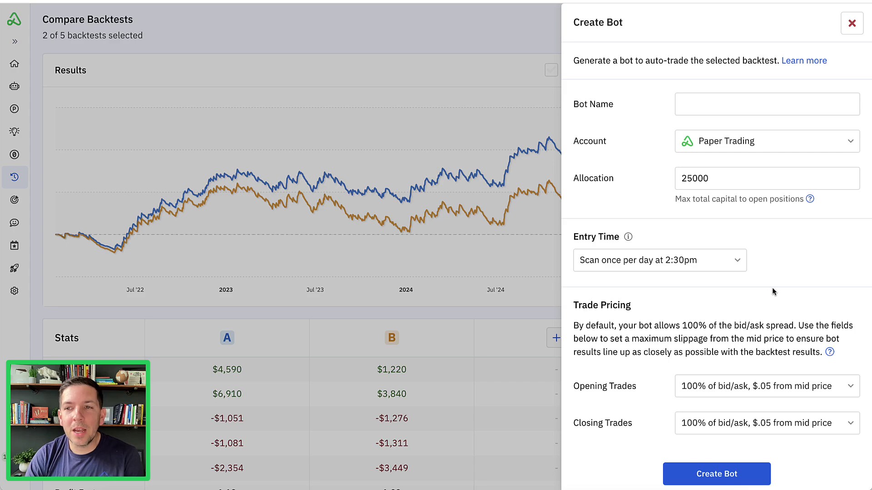
scroll(772, 288, down, 2)
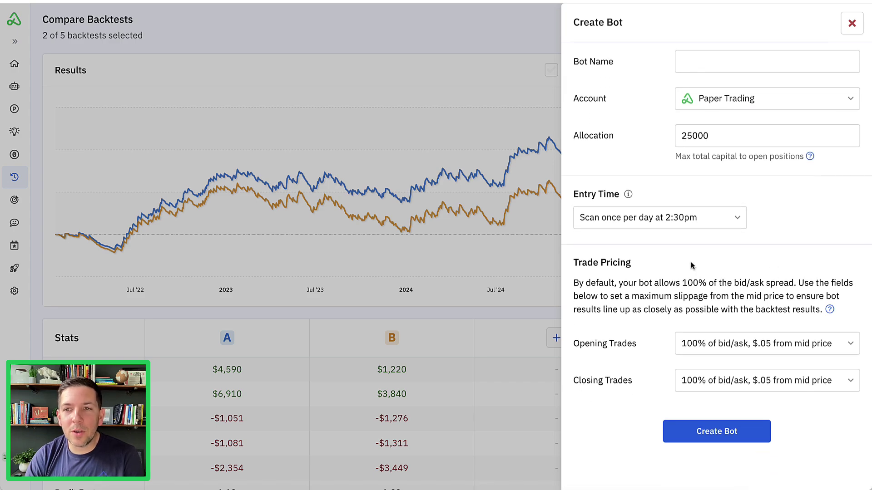